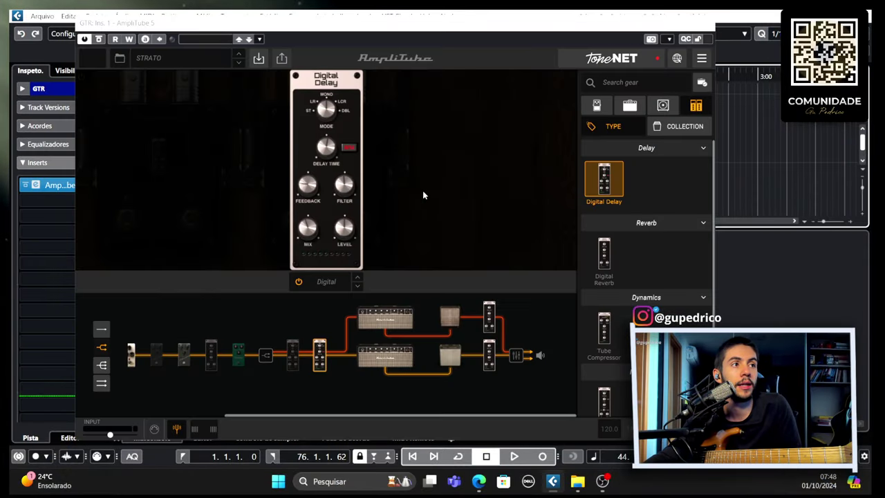
Set the Digital Delay's feedback to 18% and close the AmpliTube window.
click(310, 233)
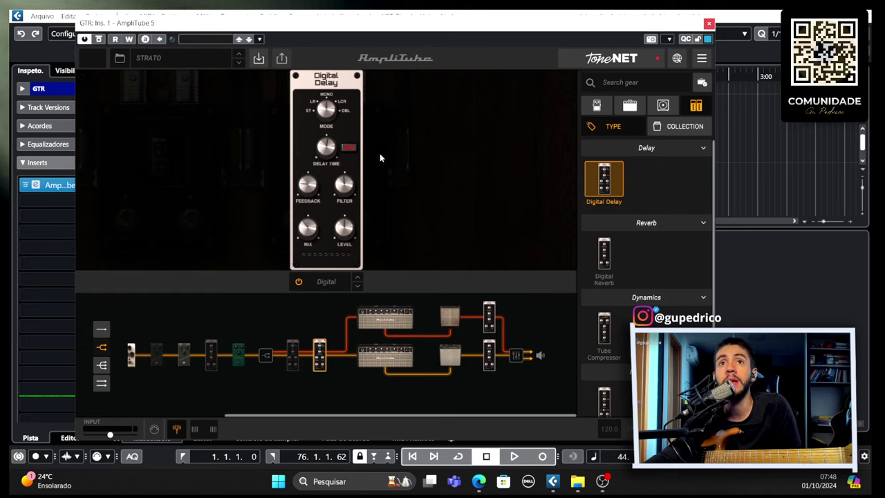
click(306, 193)
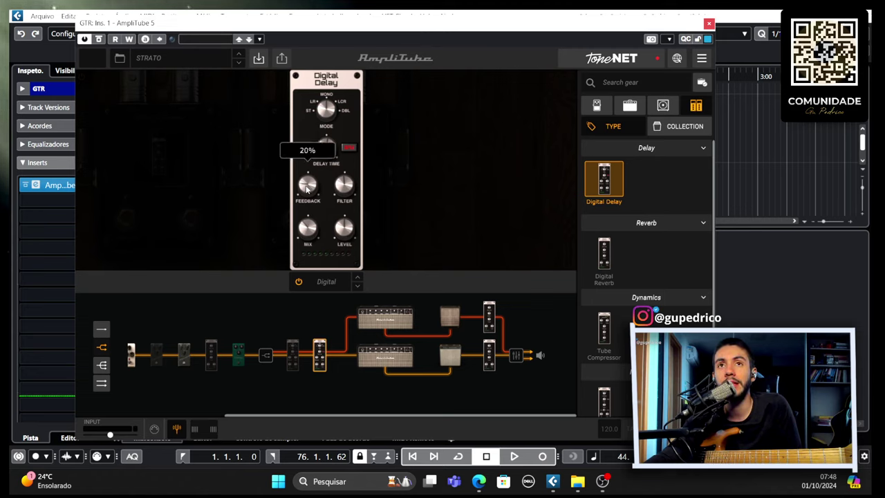
drag(307, 190, 308, 193)
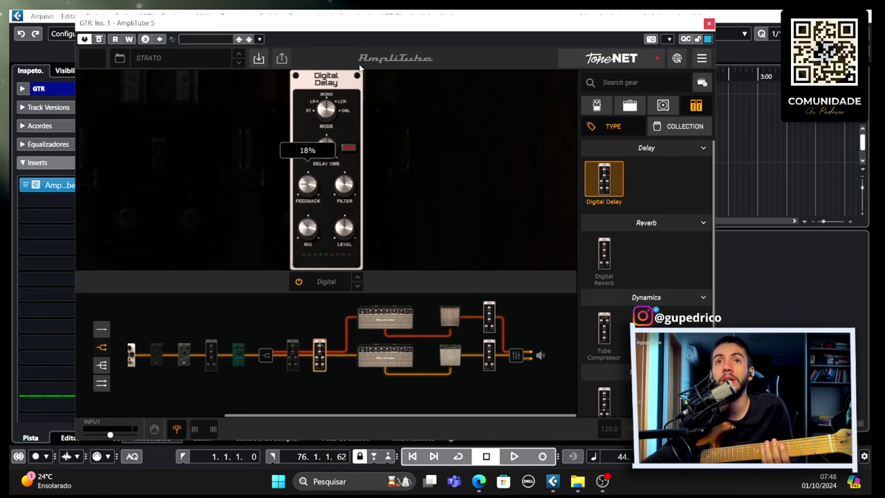
click(382, 113)
click(357, 225)
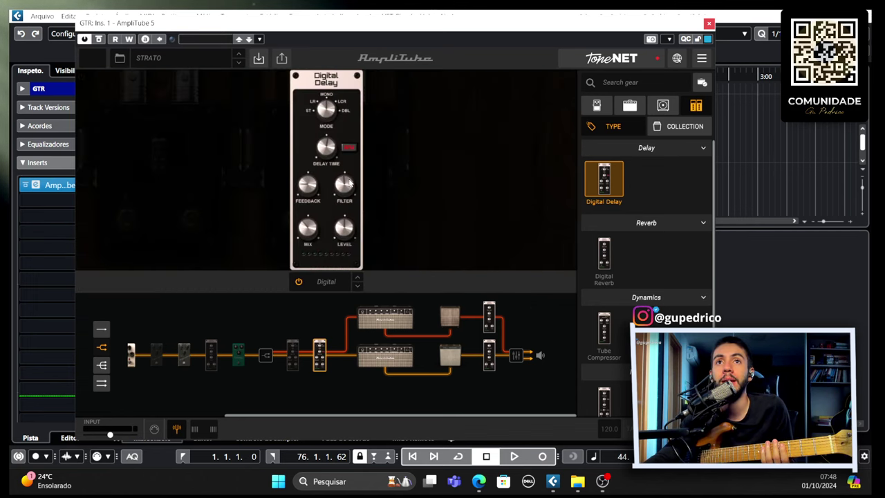
click(429, 149)
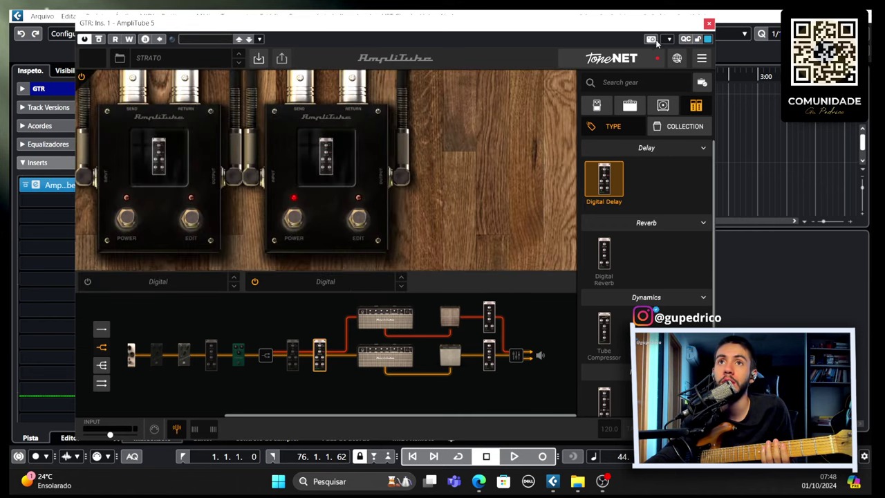
click(709, 25)
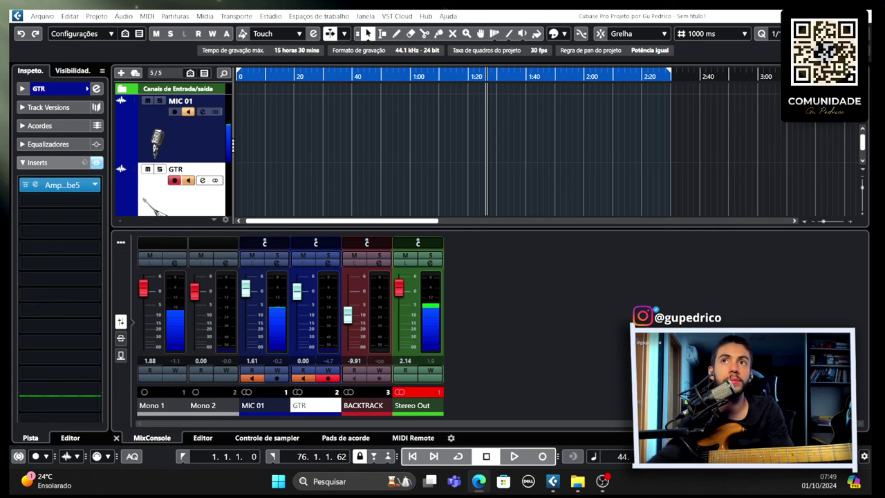
Switch to the browser, bring the Google metronome fully into view and start it at 100 BPM.
mouse_move(1, 162)
mouse_down()
mouse_move(43, 161)
mouse_move(1, 166)
mouse_up()
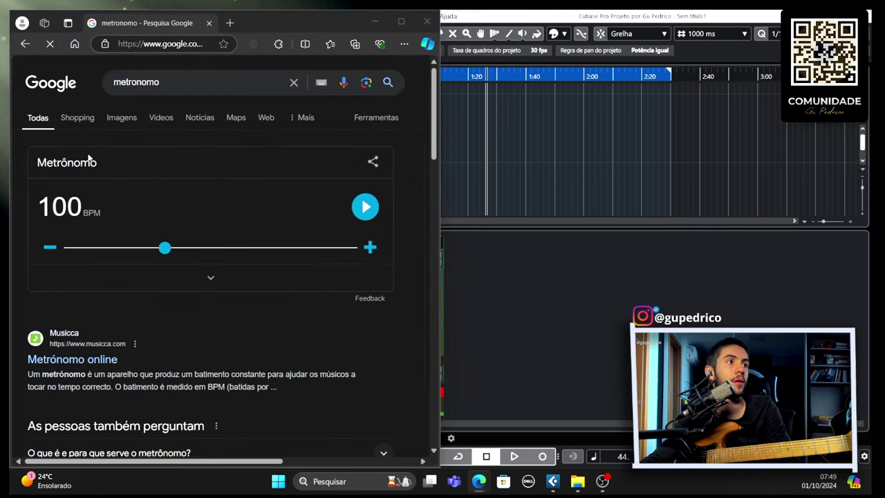
click(313, 22)
drag(314, 21, 484, 24)
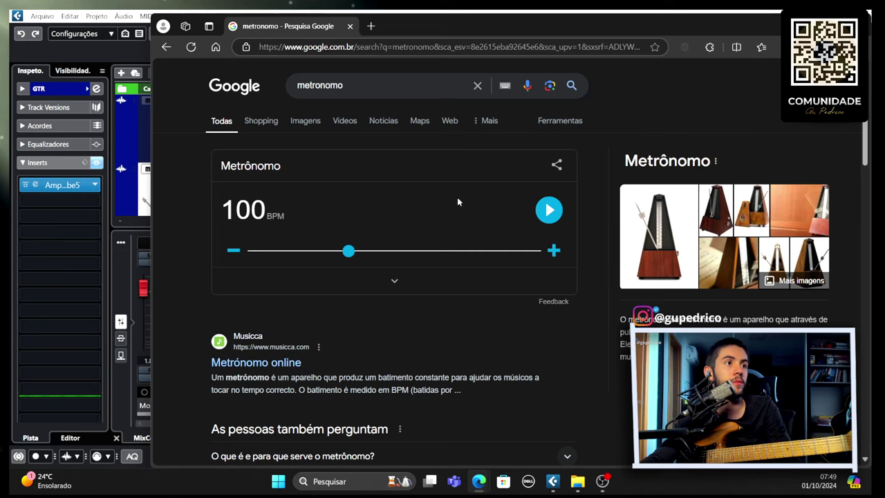
click(548, 209)
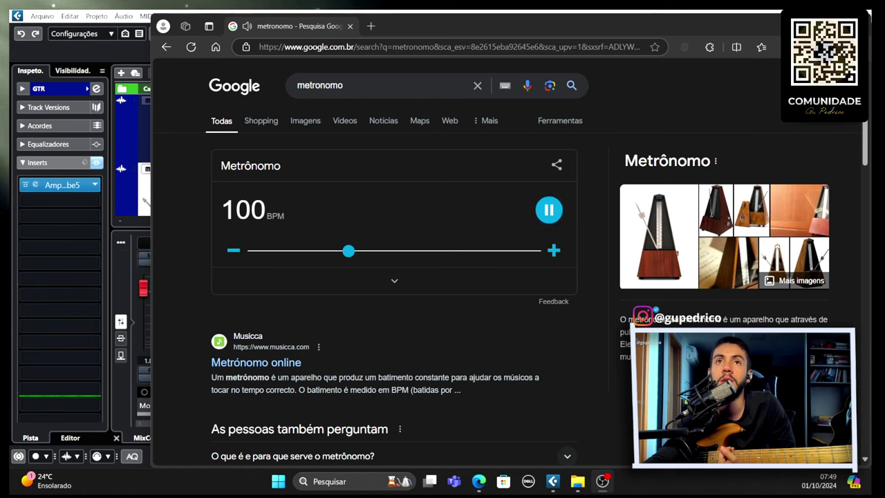
click(791, 26)
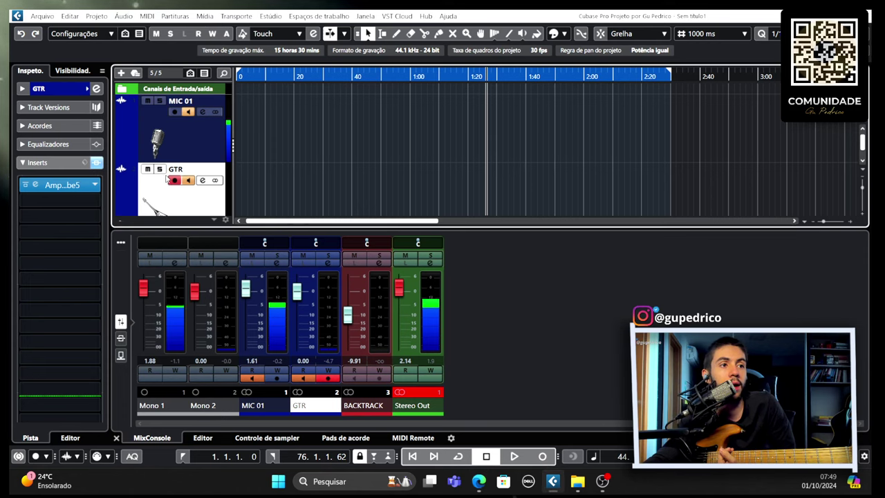
Open the AmpliTube insert on the GTR track and check the active Digital Delay's delay time.
click(38, 187)
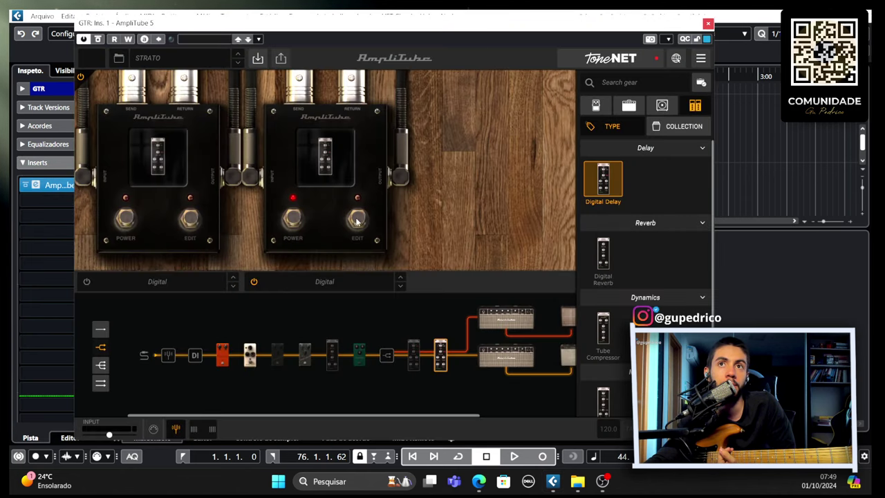
click(357, 219)
mouse_move(329, 158)
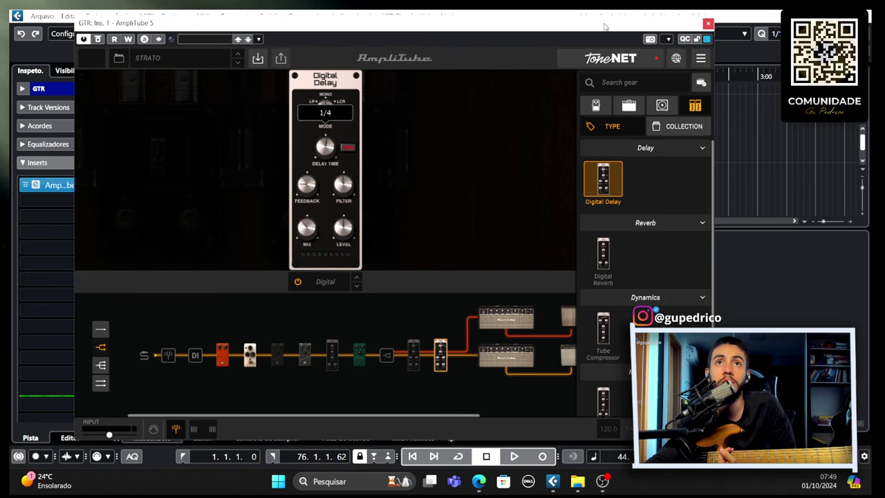
drag(604, 26, 587, 31)
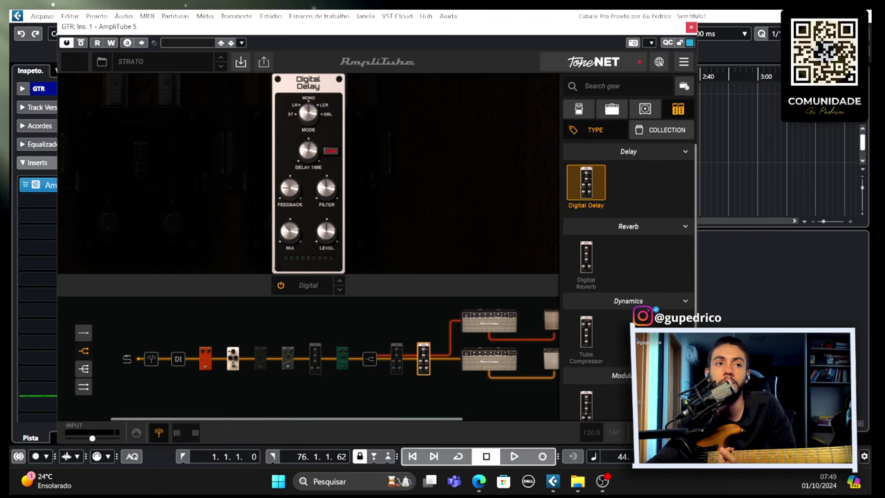
click(691, 26)
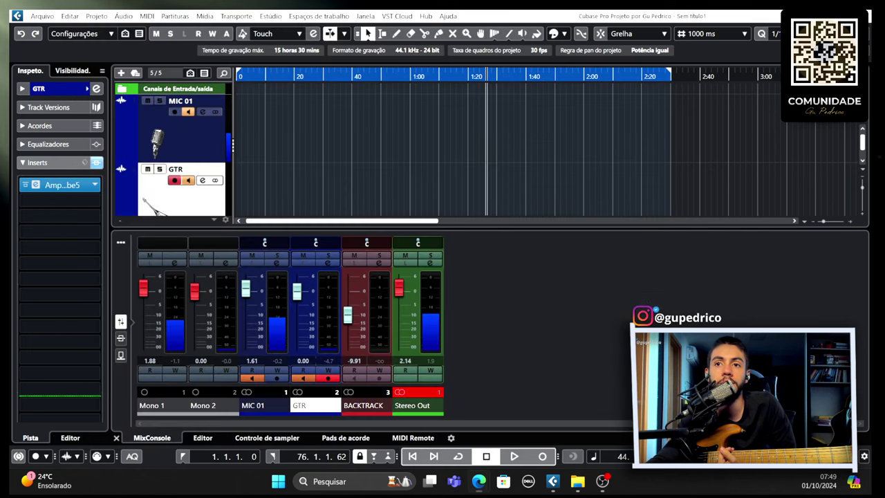
Stop the metronome in the browser and return to the Cubase project.
key(alt+Tab)
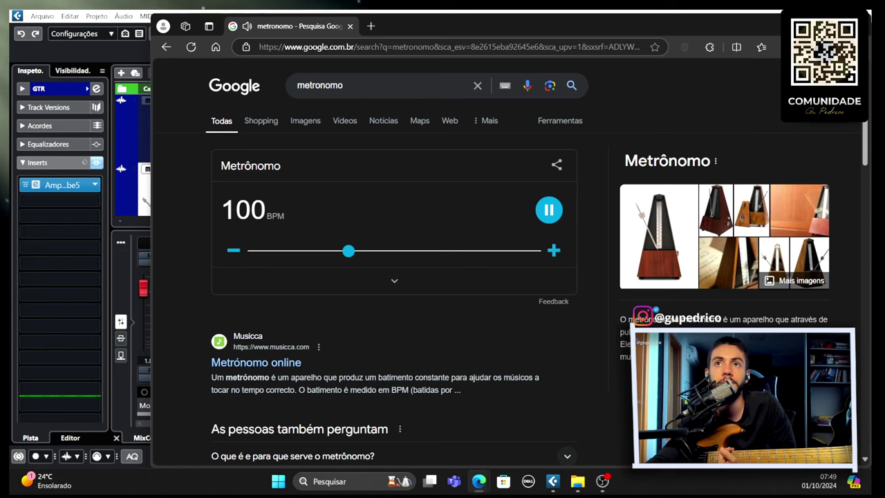
click(549, 209)
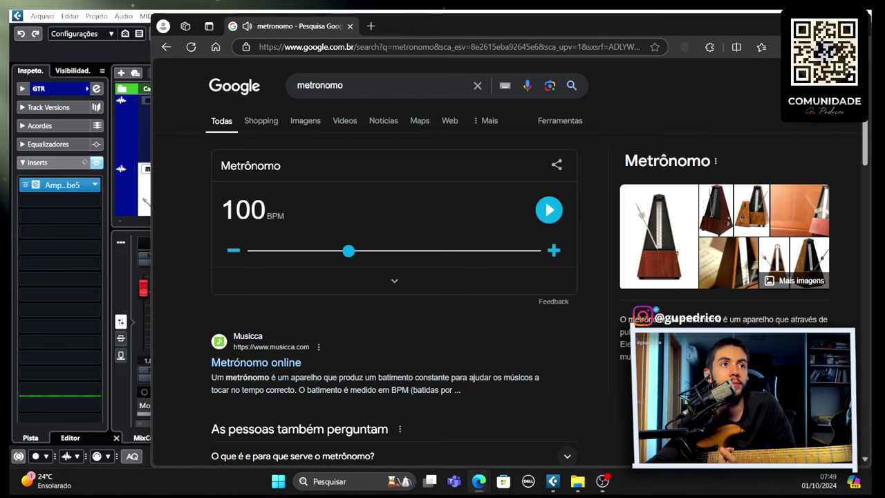
key(alt+Tab)
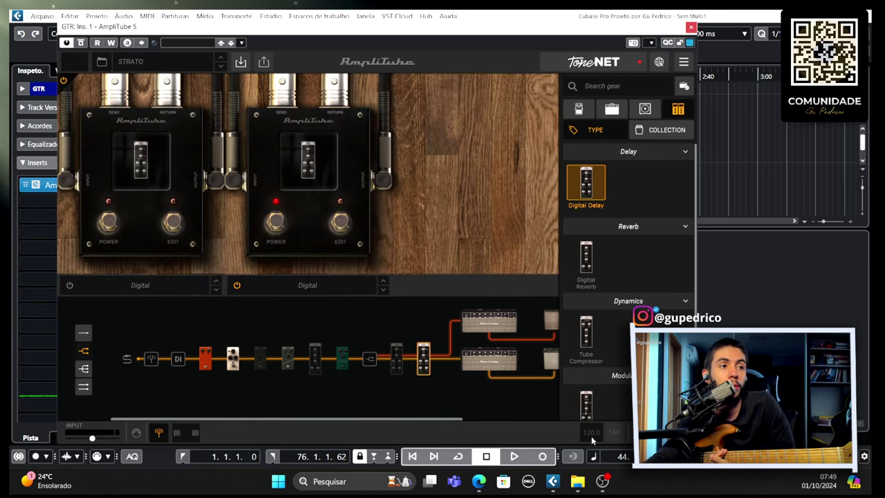
click(690, 26)
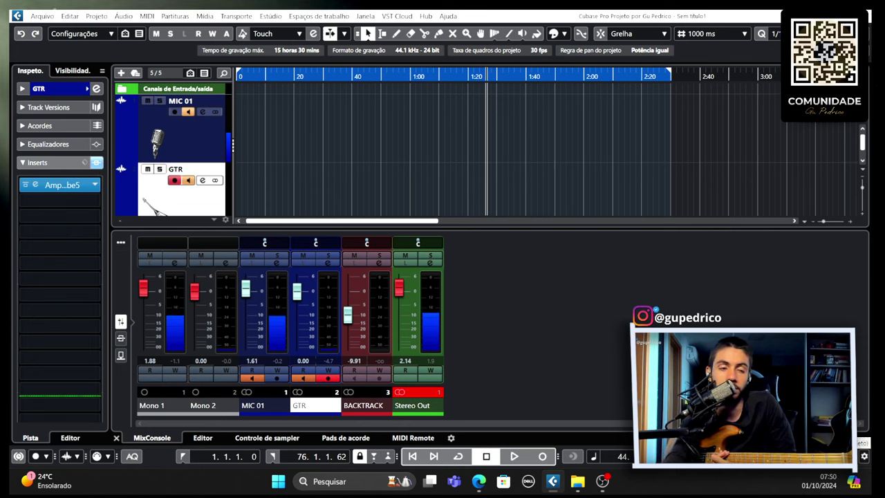
Reopen AmpliTube on the GTR track and turn off the Digital Delay's BPM sync.
click(34, 187)
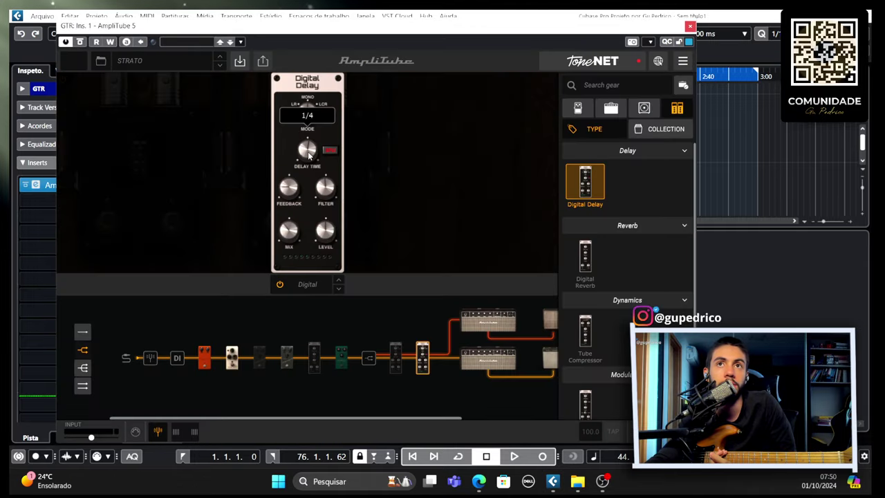
click(331, 152)
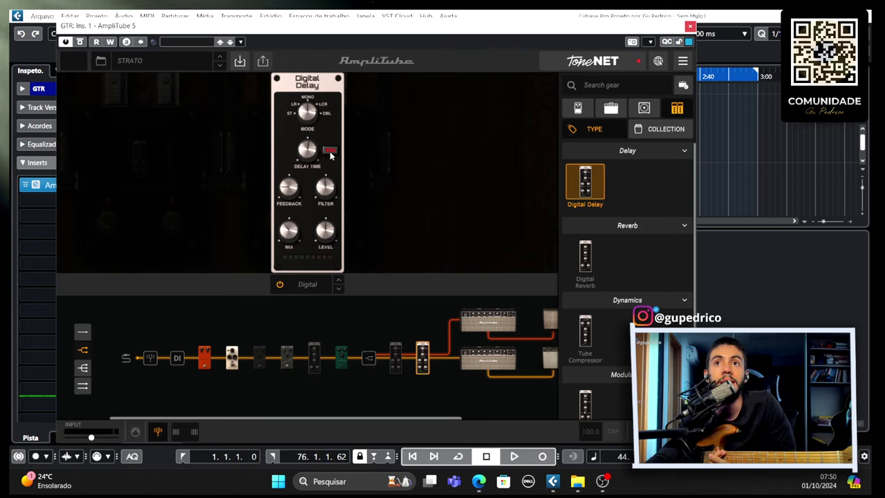
click(330, 150)
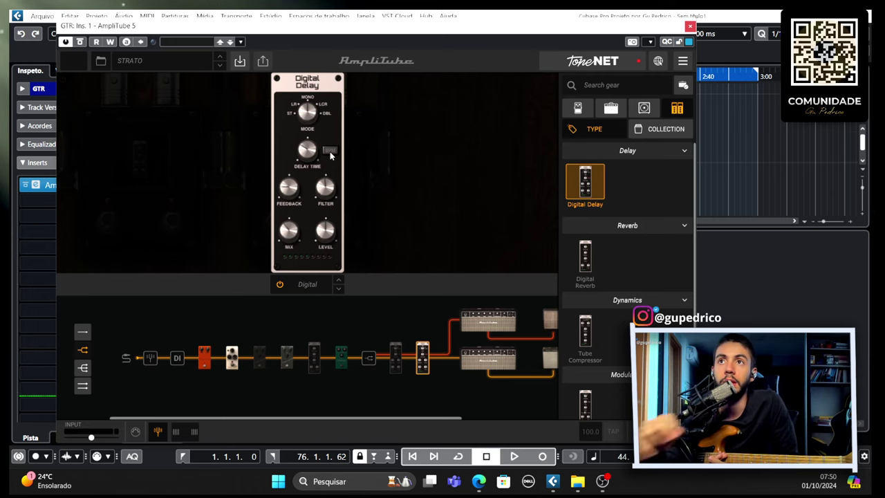
Set the unsynced Digital Delay's delay time to about 482 ms.
click(310, 155)
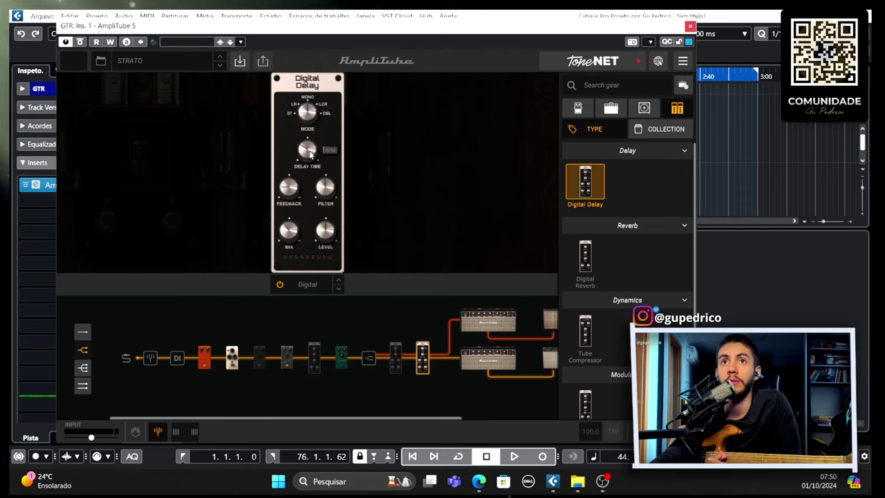
drag(310, 155, 311, 151)
click(331, 151)
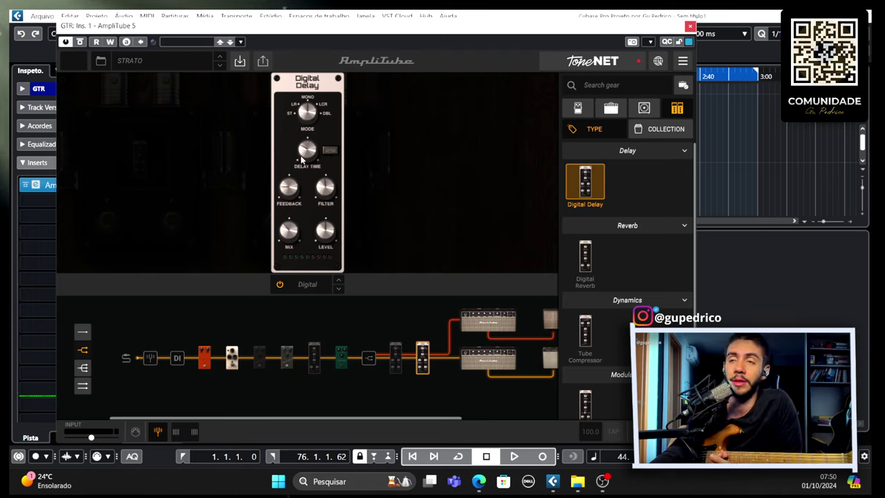
click(307, 156)
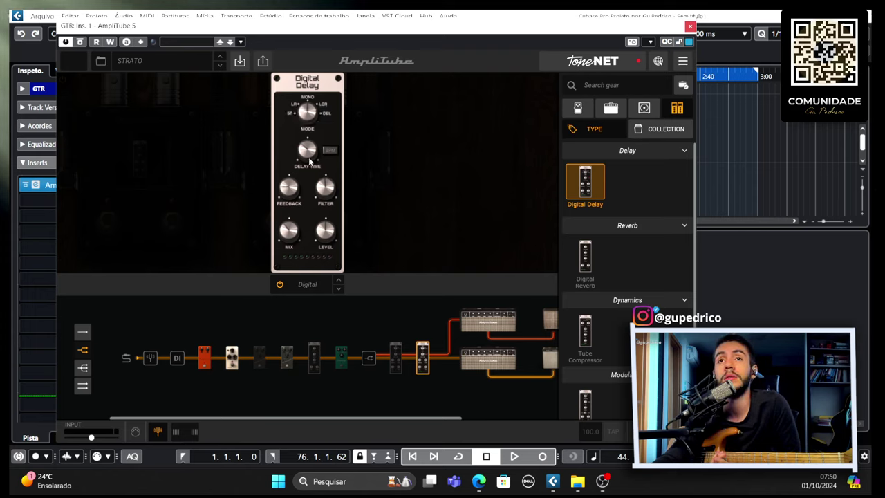
drag(309, 160, 310, 150)
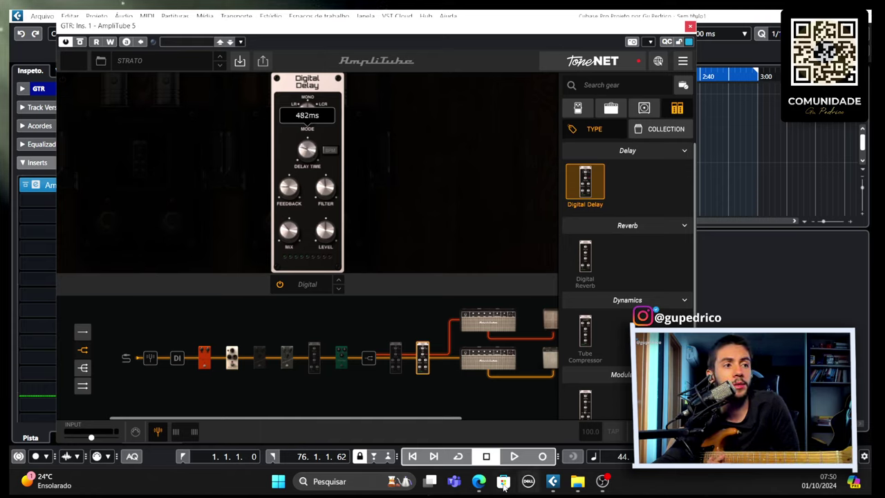
Restart the 100 BPM metronome in the browser and return to AmpliTube on the GTR track in Cubase.
mouse_move(479, 481)
click(527, 429)
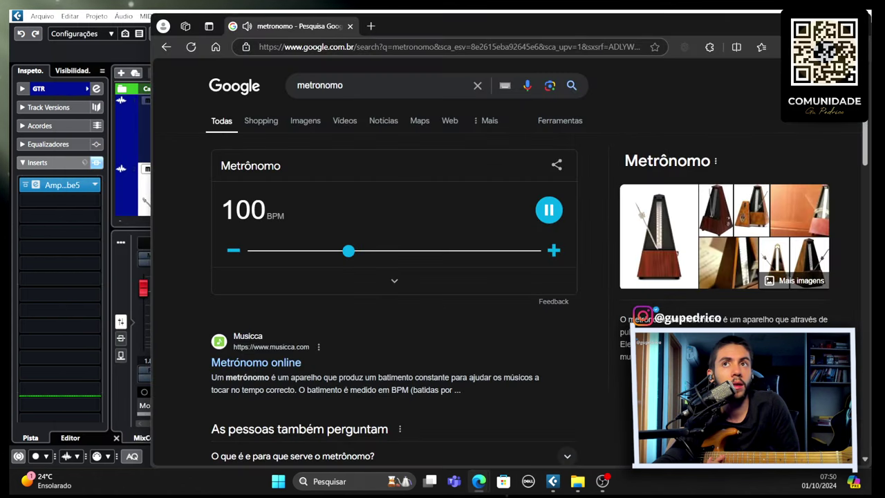
key(alt+Tab)
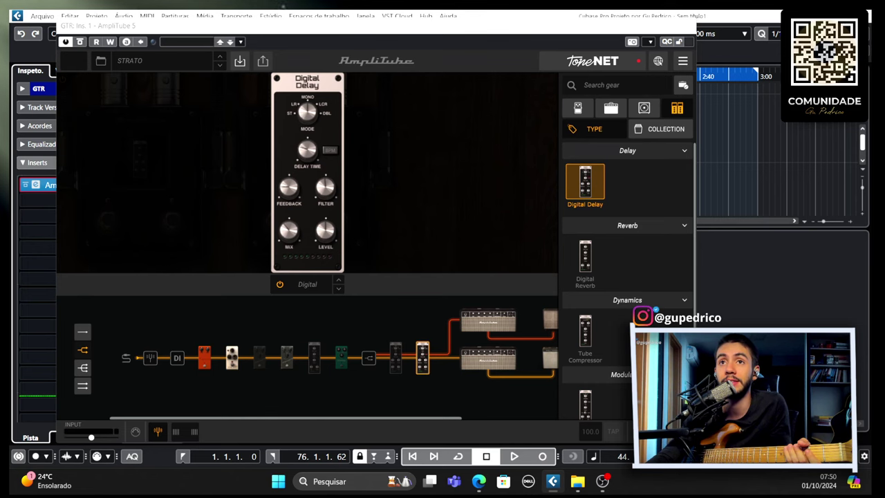
key(Escape)
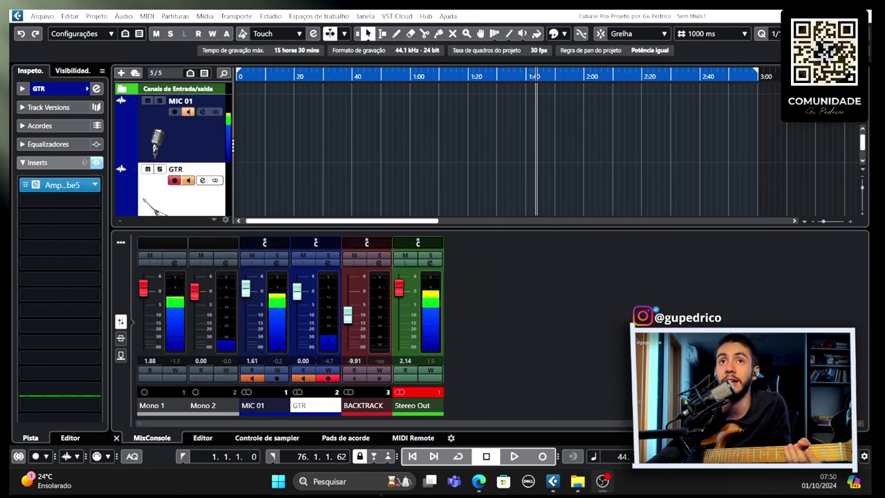
click(35, 185)
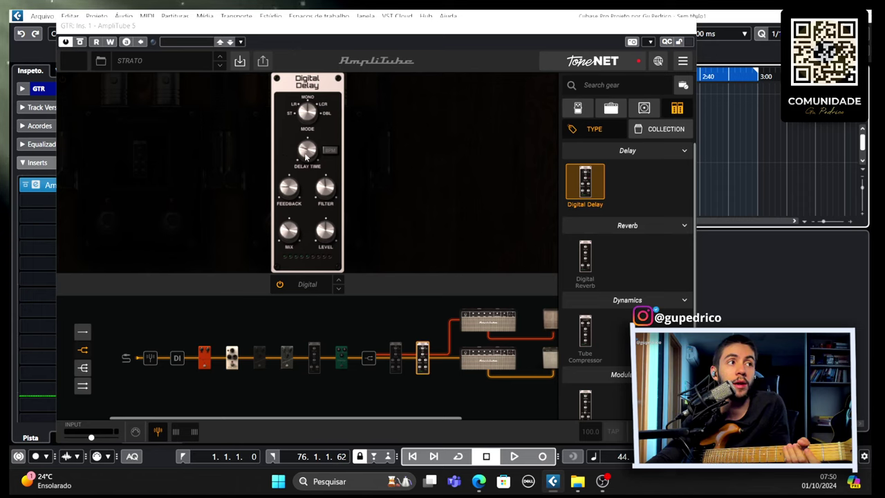
Adjust the Digital Delay's delay time by ear against the metronome, and close the AmpliTube window.
mouse_move(306, 158)
drag(307, 155, 306, 148)
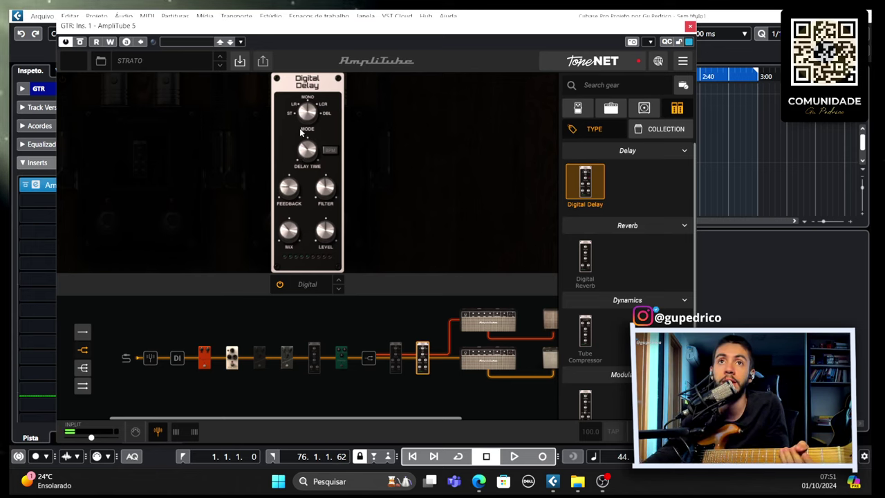
drag(309, 148, 306, 158)
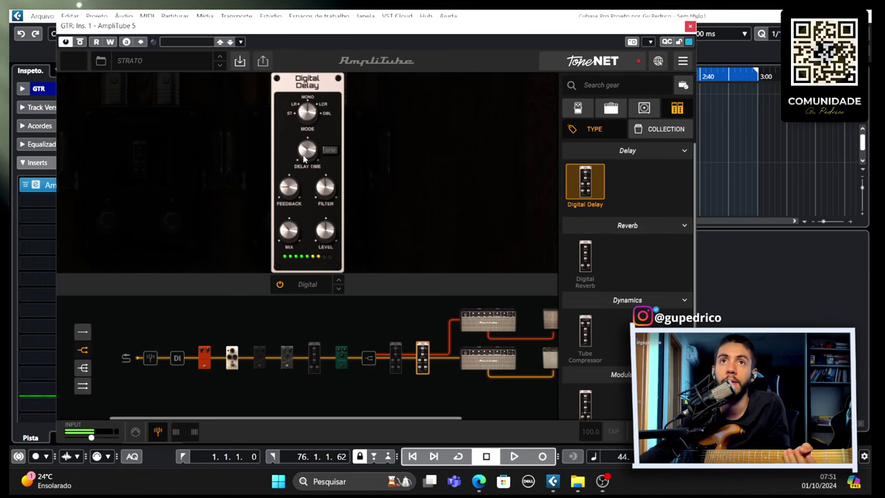
mouse_move(308, 154)
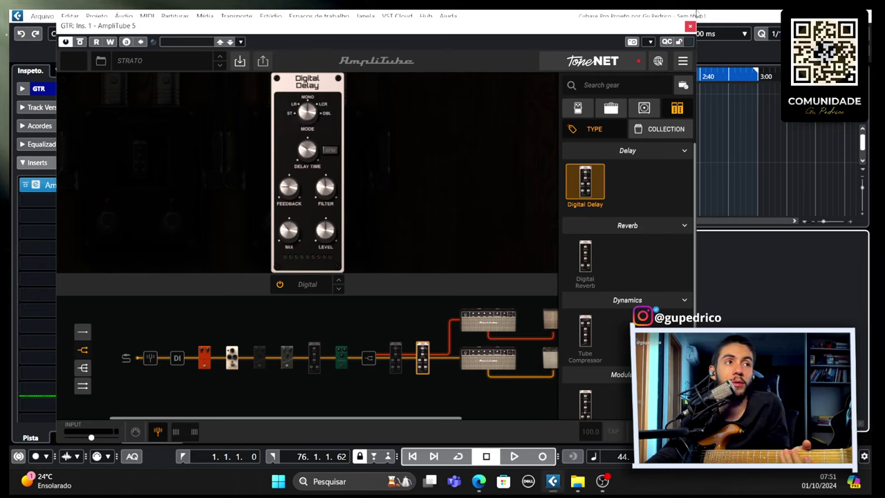
click(689, 26)
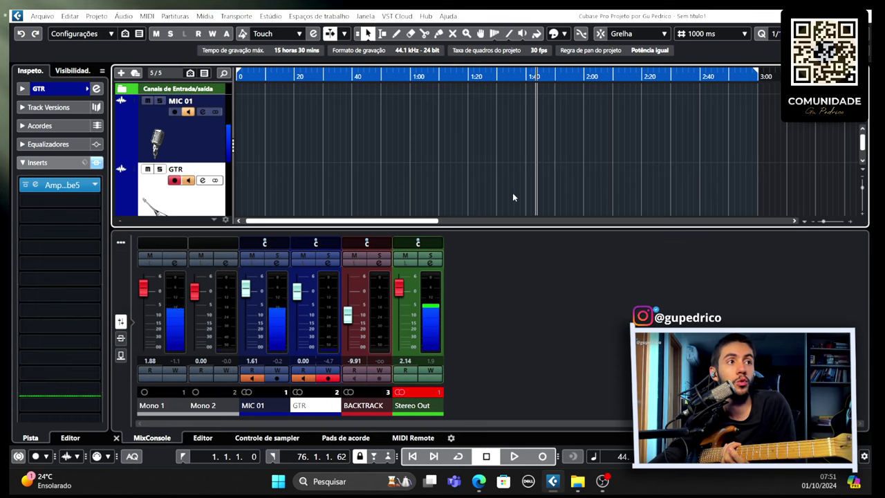
Reopen the active Digital Delay's controls in AmpliTube on the GTR track and lower its delay time.
click(37, 186)
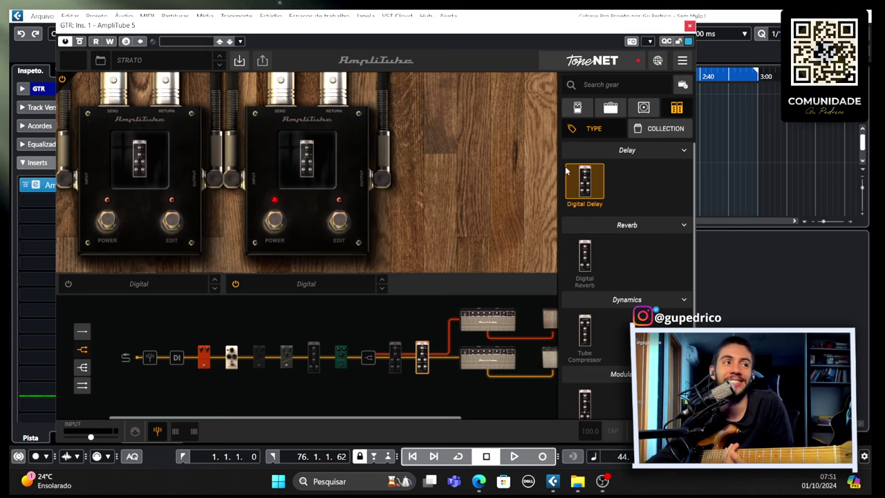
click(339, 224)
mouse_move(307, 148)
mouse_down()
mouse_move(304, 167)
mouse_move(309, 160)
mouse_up()
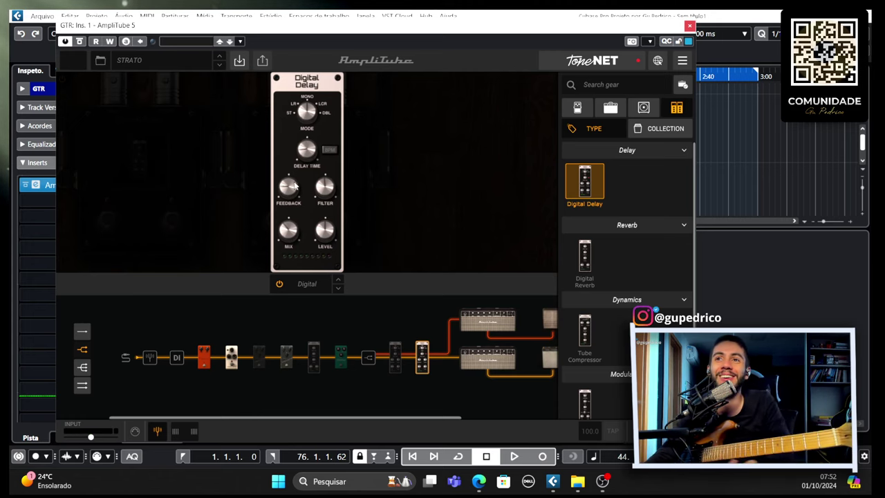
Adjust the unsynced Digital Delay's delay time by ear, trying about 625 ms, 727 ms and 515 ms.
drag(306, 151, 305, 159)
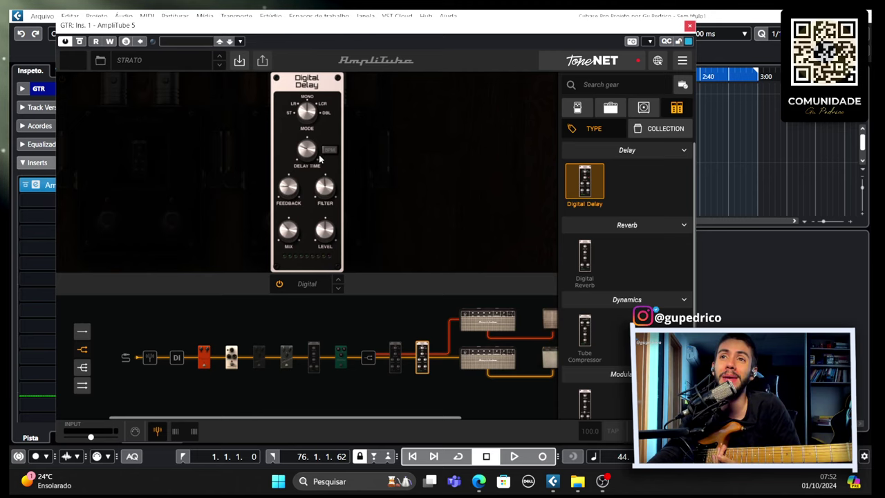
drag(306, 157, 304, 159)
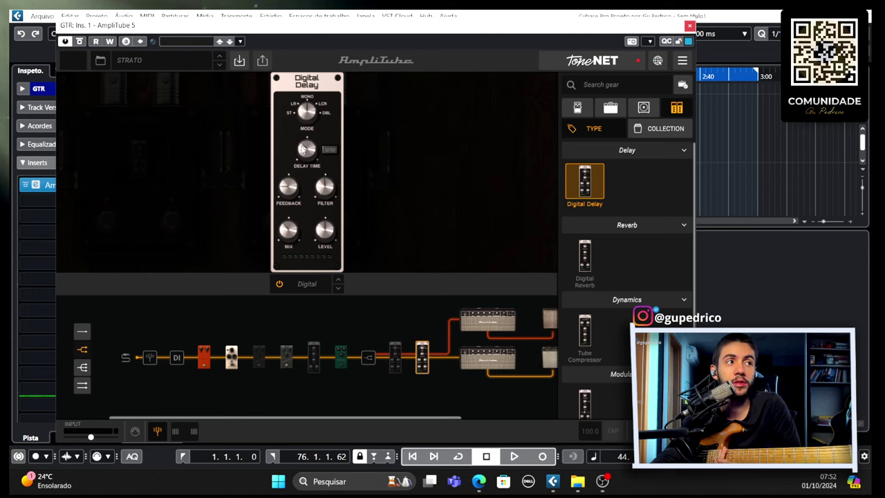
scroll(302, 151, down, 2)
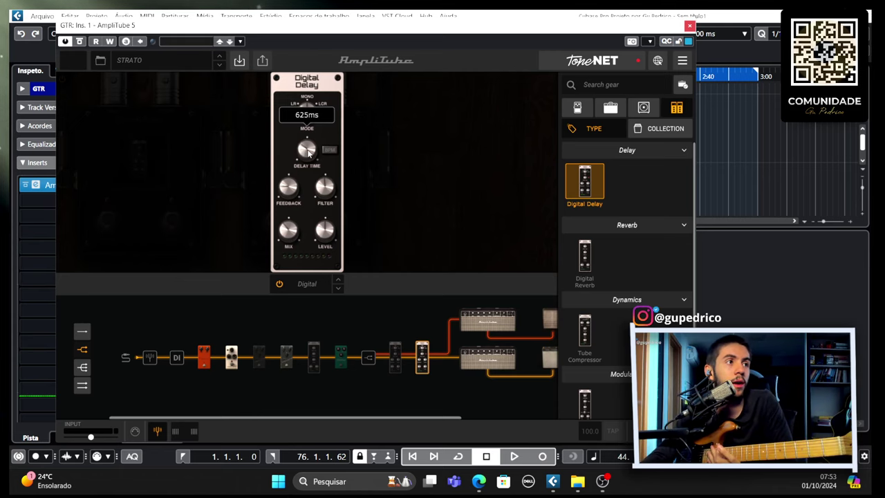
drag(311, 160, 311, 148)
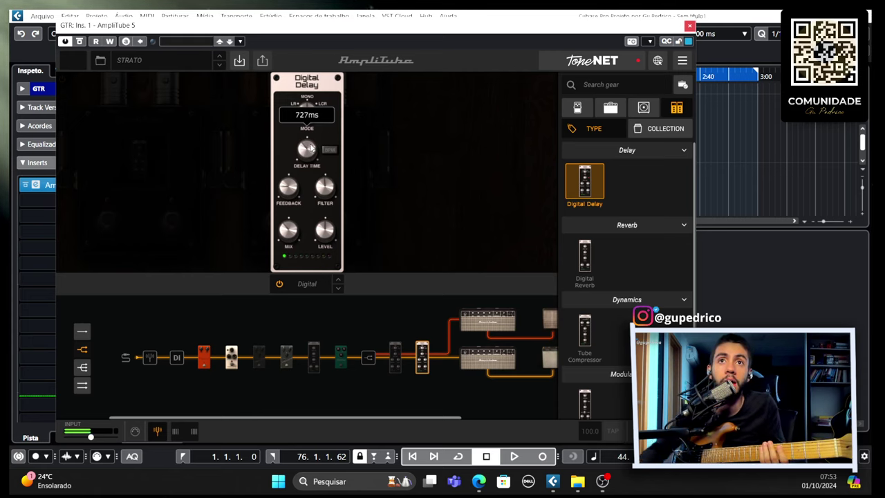
mouse_move(310, 149)
mouse_down()
mouse_move(305, 168)
mouse_move(309, 151)
mouse_up()
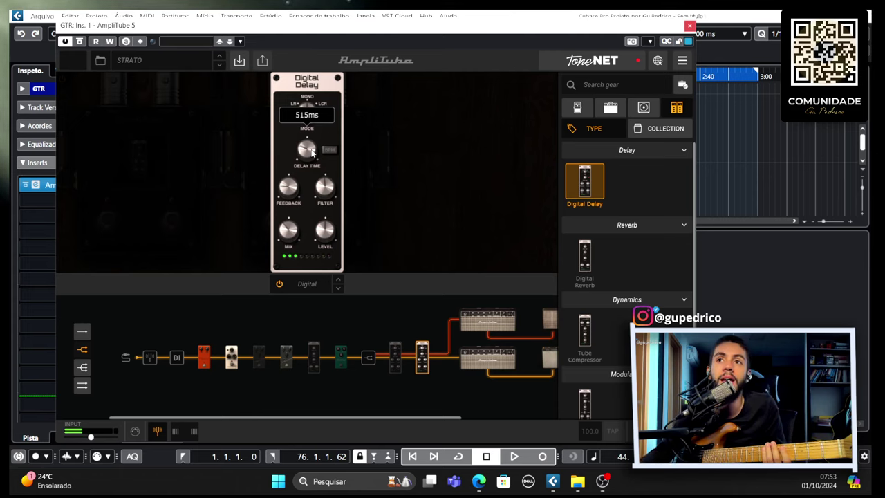
drag(309, 150, 308, 153)
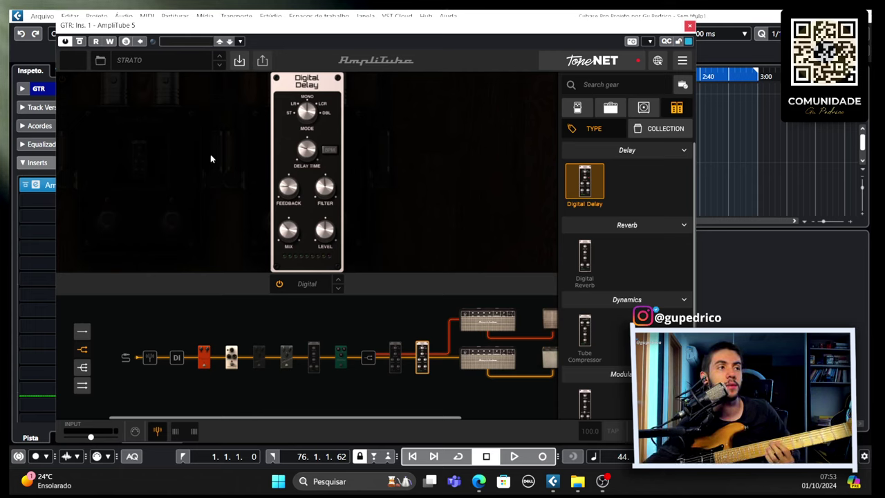
Fine-tune the unsynced delay time upward in small increments, trying about 833 ms, 852 ms and 871 ms.
mouse_move(306, 151)
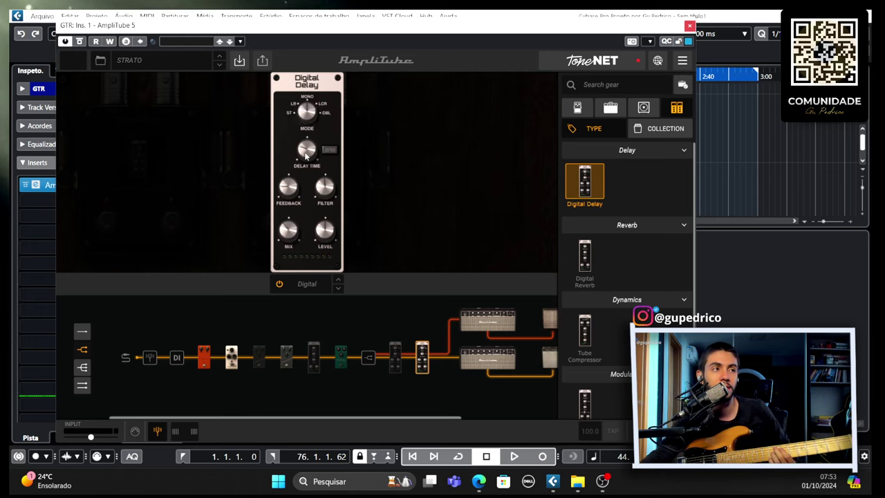
mouse_move(305, 155)
mouse_down()
mouse_move(311, 140)
mouse_move(306, 152)
mouse_up()
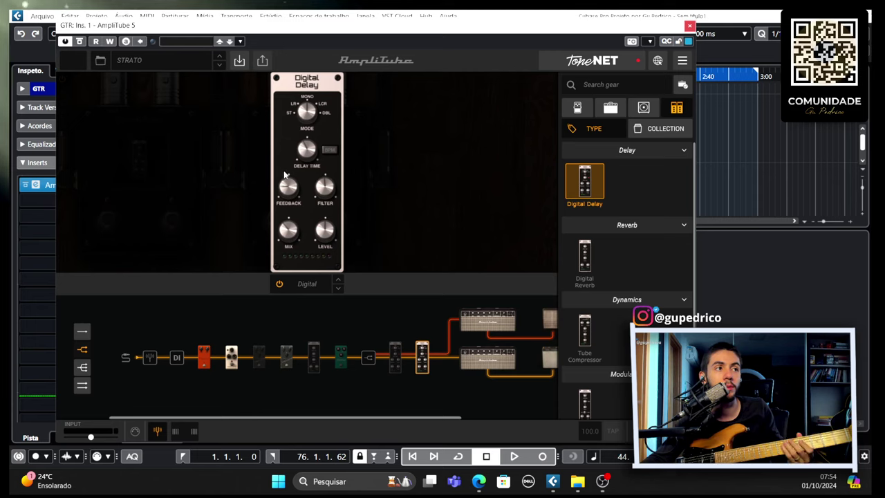
mouse_move(303, 152)
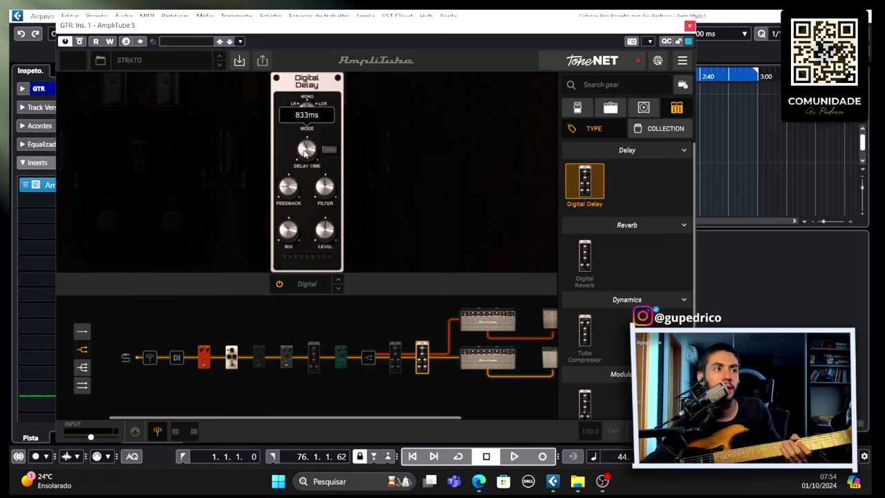
scroll(309, 152, up, 3)
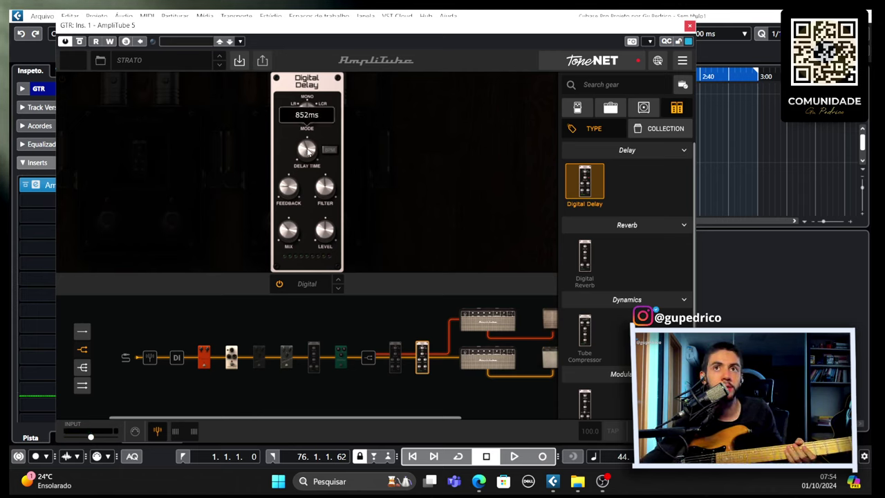
scroll(308, 150, up, 2)
scroll(307, 150, up, 1)
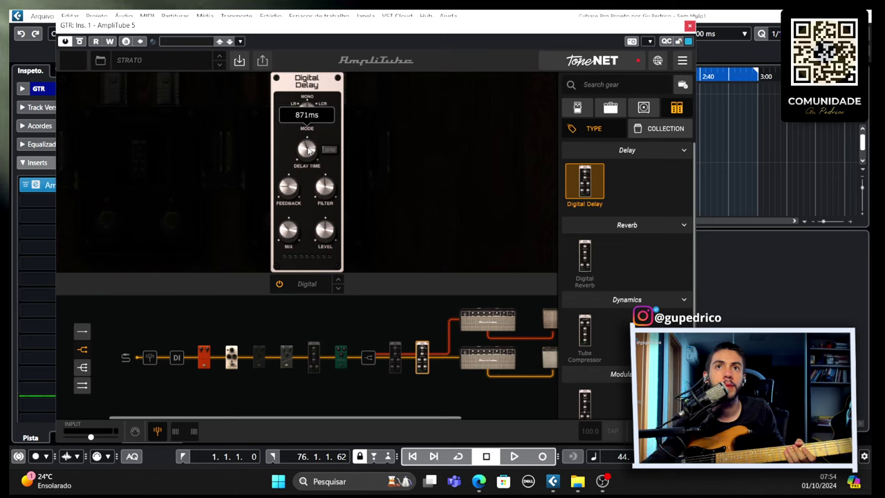
scroll(308, 149, up, 5)
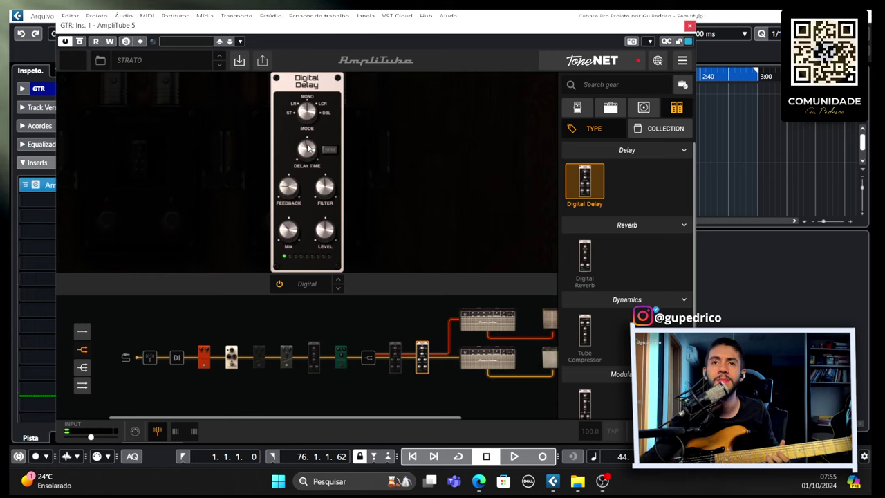
Sync the Digital Delay's delay time to BPM and try different note values, including 1/4t and 1/4d.
mouse_move(309, 151)
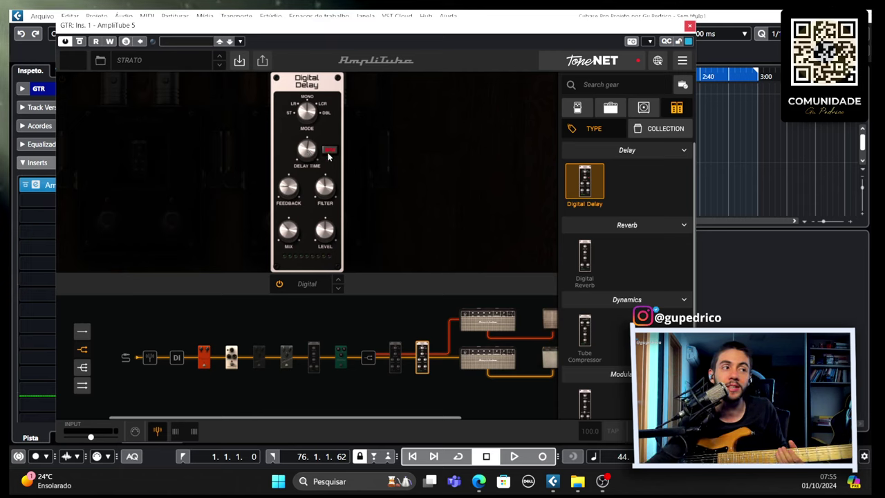
drag(302, 156, 303, 145)
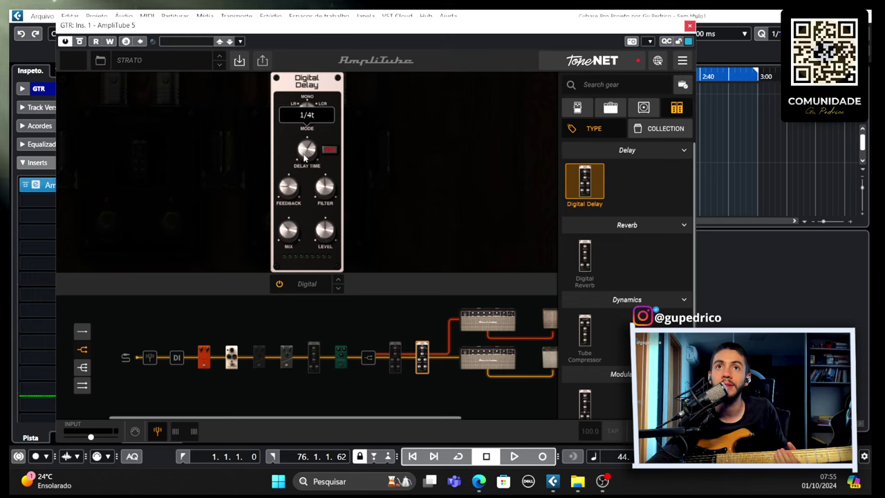
drag(304, 158, 305, 153)
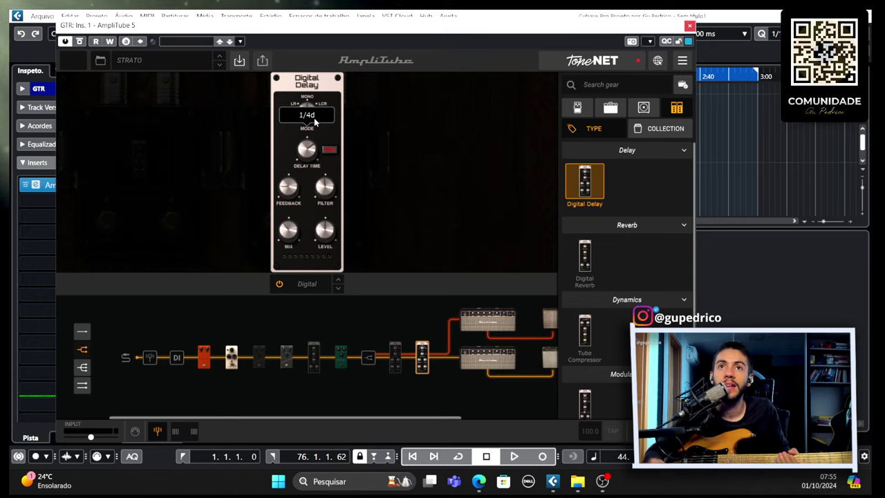
drag(305, 151, 302, 163)
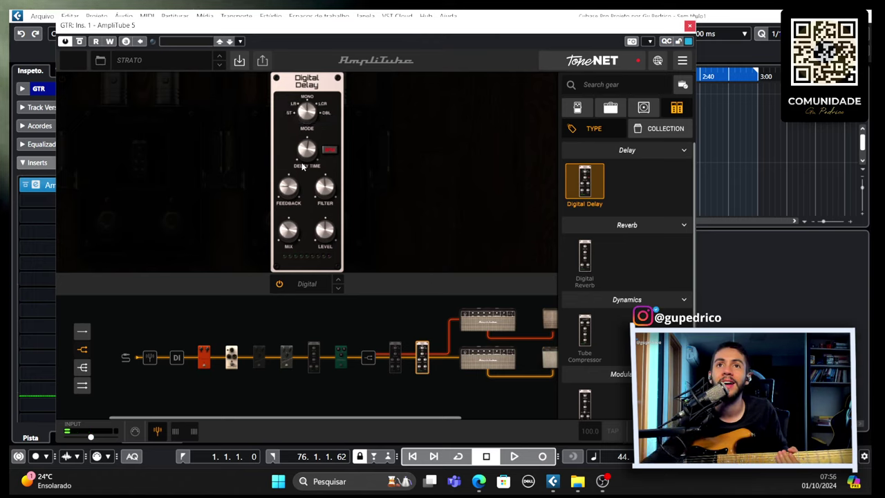
drag(302, 166, 309, 156)
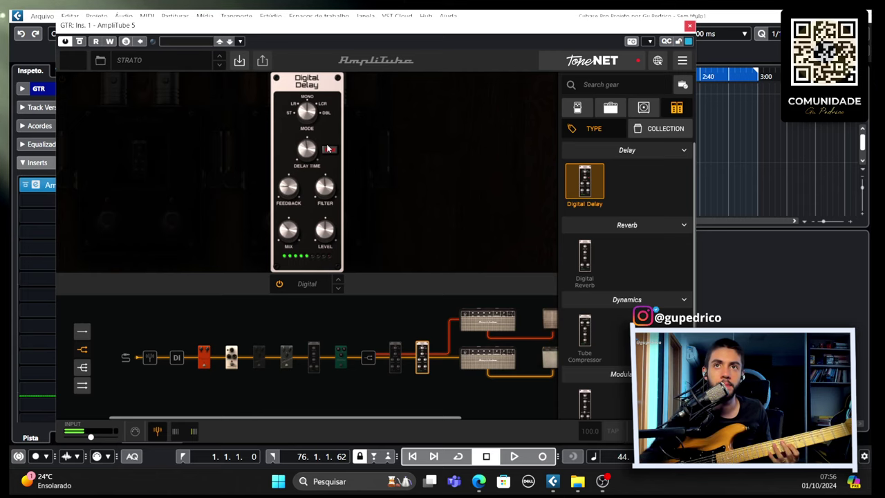
mouse_move(309, 148)
drag(311, 148, 312, 134)
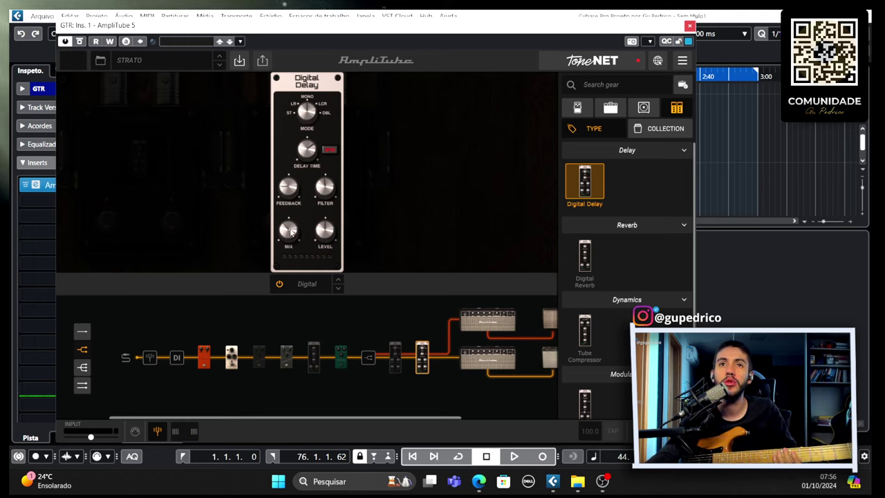
Adjust the Digital Delay's mix and set it to about 30%.
scroll(289, 232, up, 1)
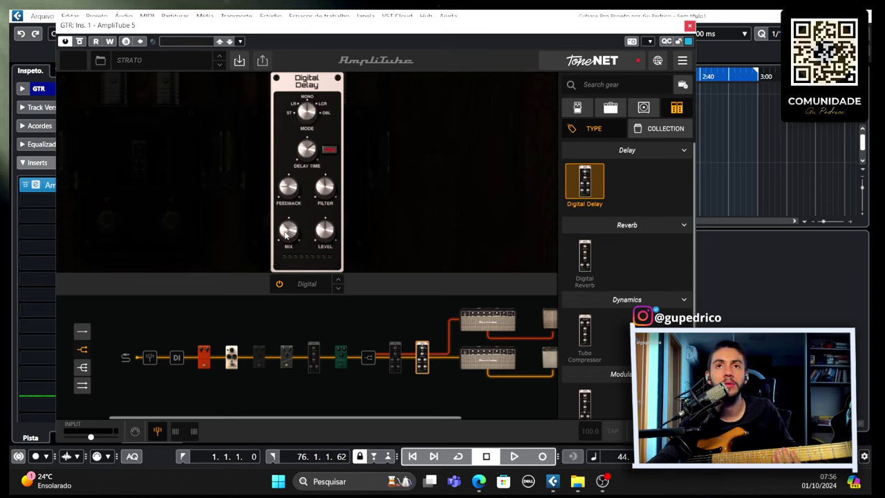
mouse_move(287, 239)
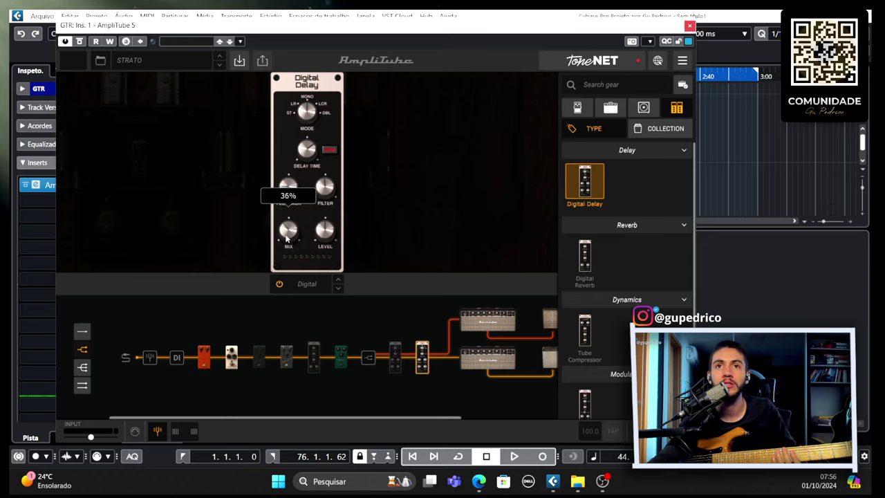
scroll(288, 236, down, 5)
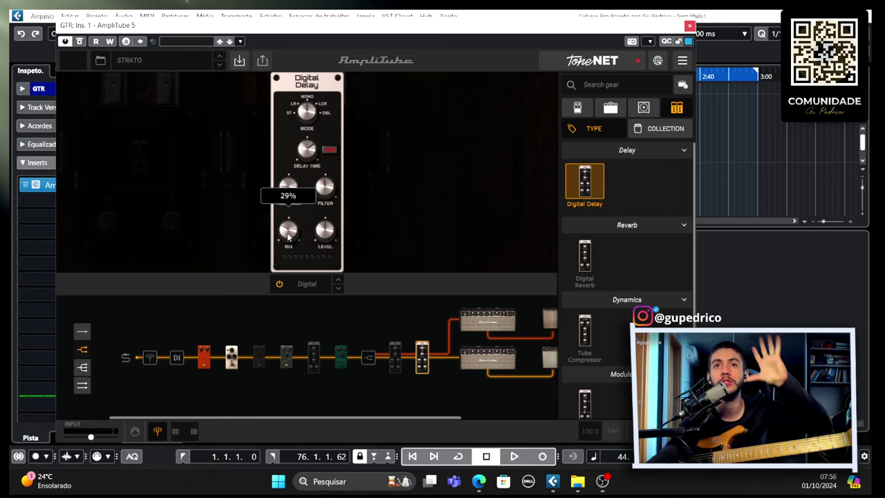
scroll(288, 236, up, 3)
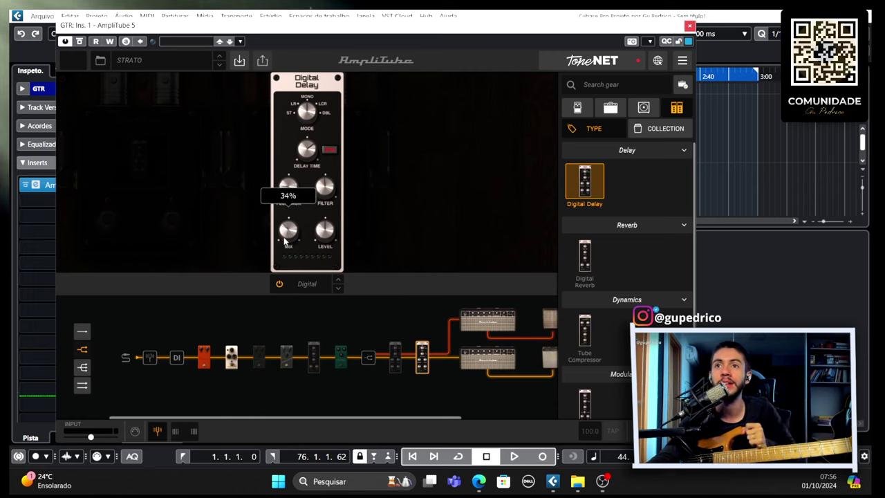
scroll(287, 237, down, 2)
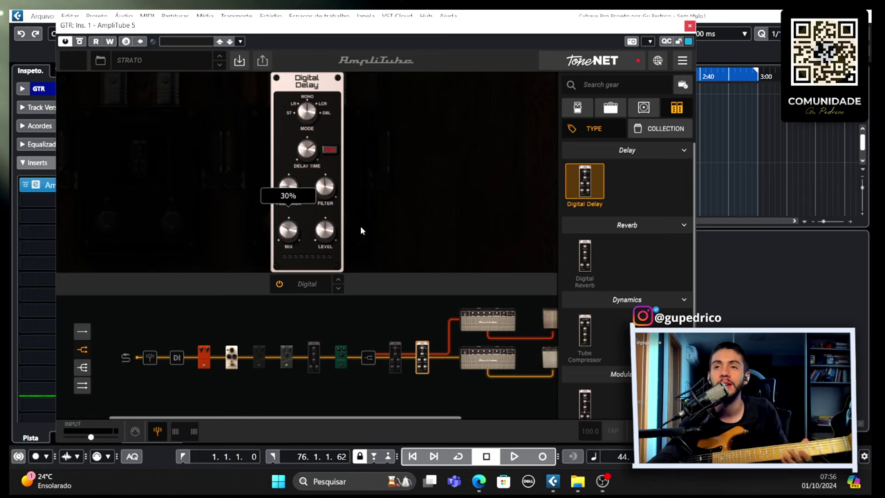